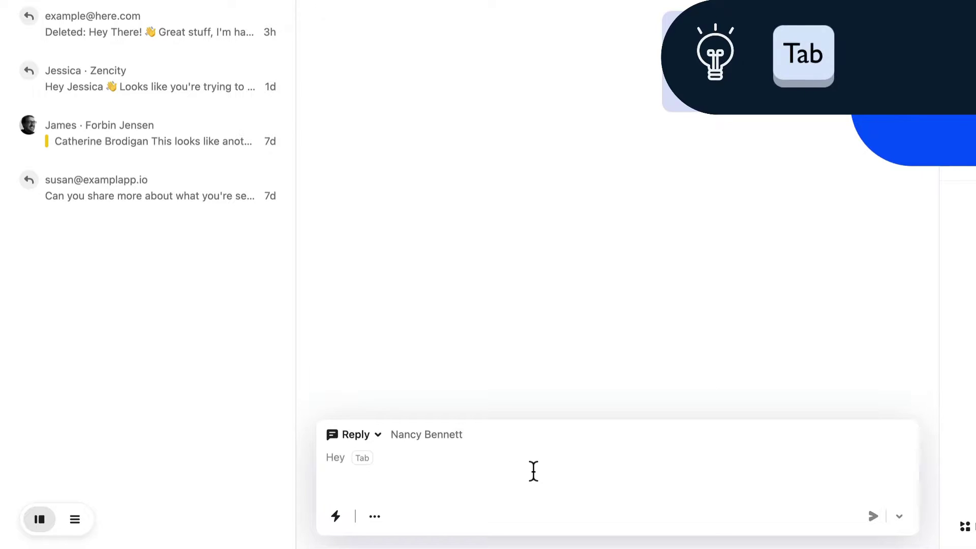
Step: Greet the customer with 'Hey', their first name and a waving-hand emoji
{"action": "key", "text": "Tab"}
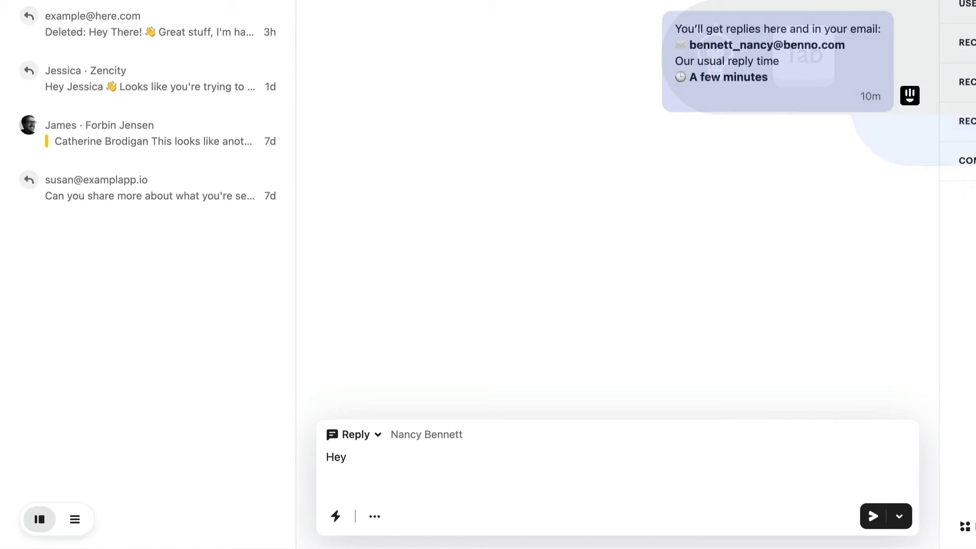
{"action": "type", "text": "Nancy :wav"}
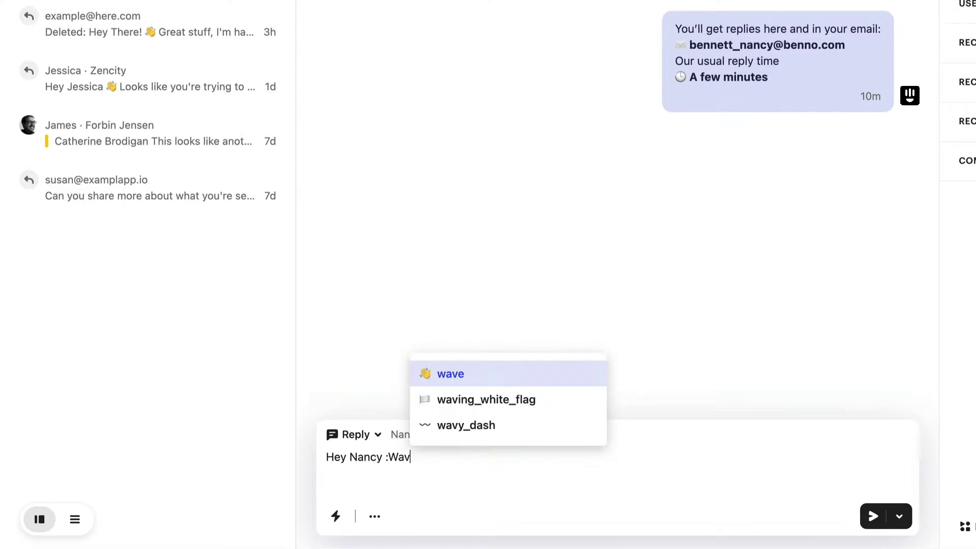
{"action": "key", "text": "Return"}
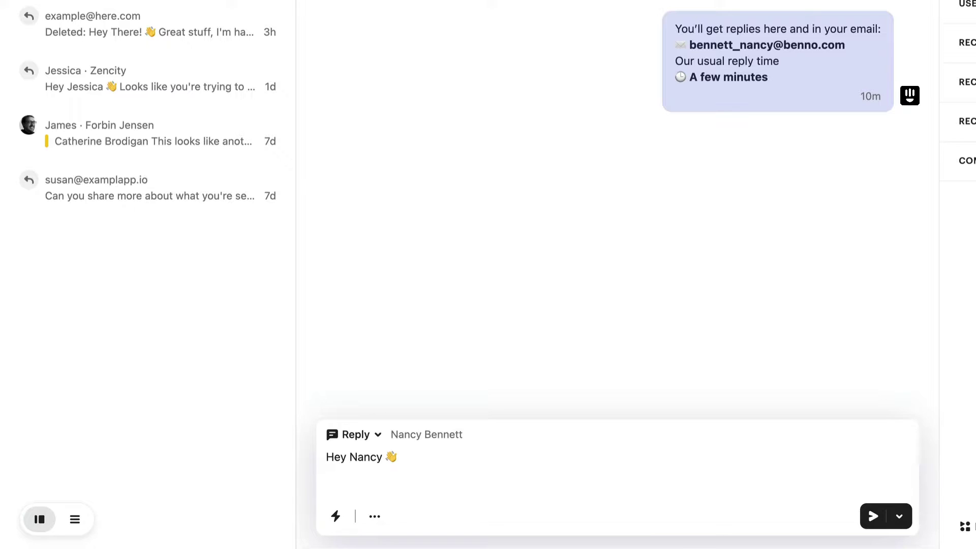
Step: Apply the Account closure request macro to the reply
{"action": "left_click", "coordinate": [374, 517]}
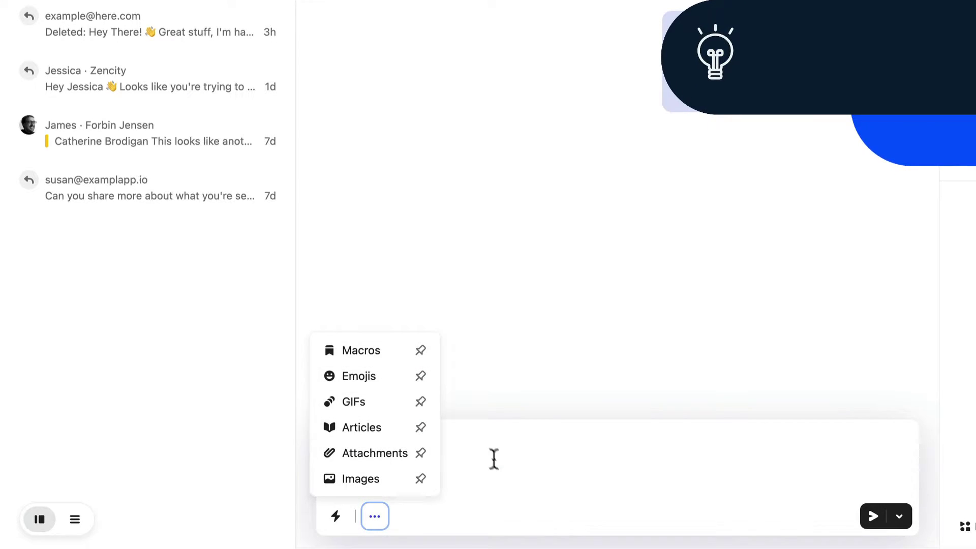
{"action": "left_click", "coordinate": [498, 462]}
{"action": "key", "text": "numbersign"}
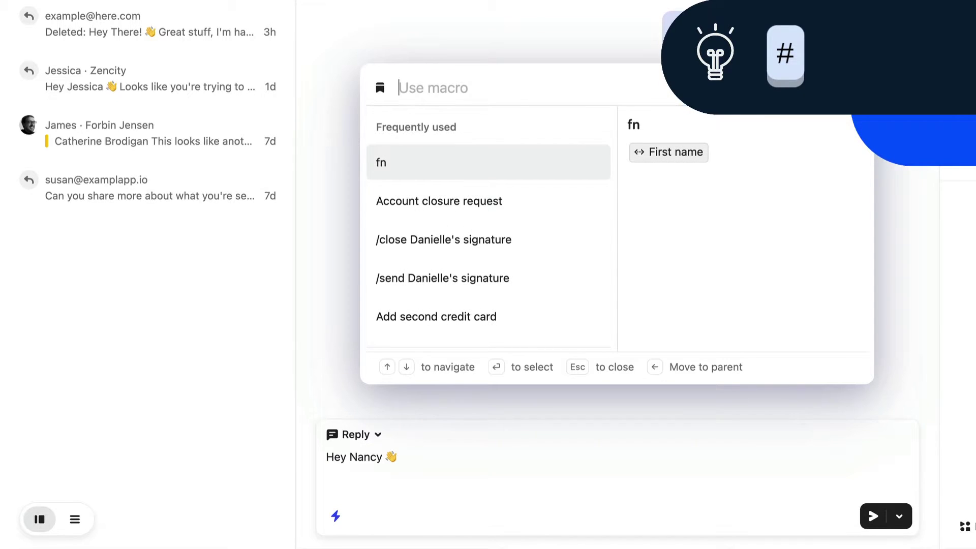
{"action": "left_click", "coordinate": [533, 207]}
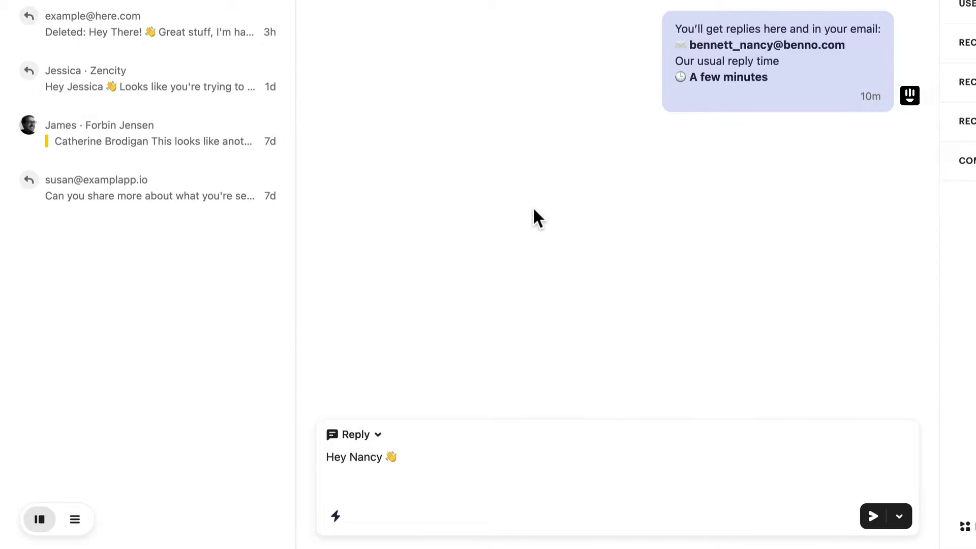
Step: Apply the Reduce product stack - Assign macro, then remove its Priority and Billing actions
{"action": "key", "text": "numbersign"}
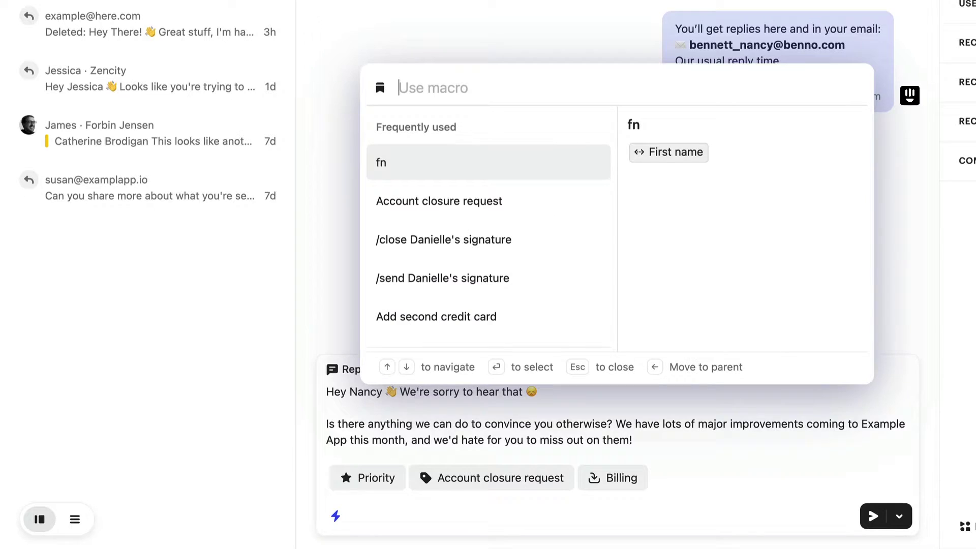
{"action": "type", "text": "reduce"}
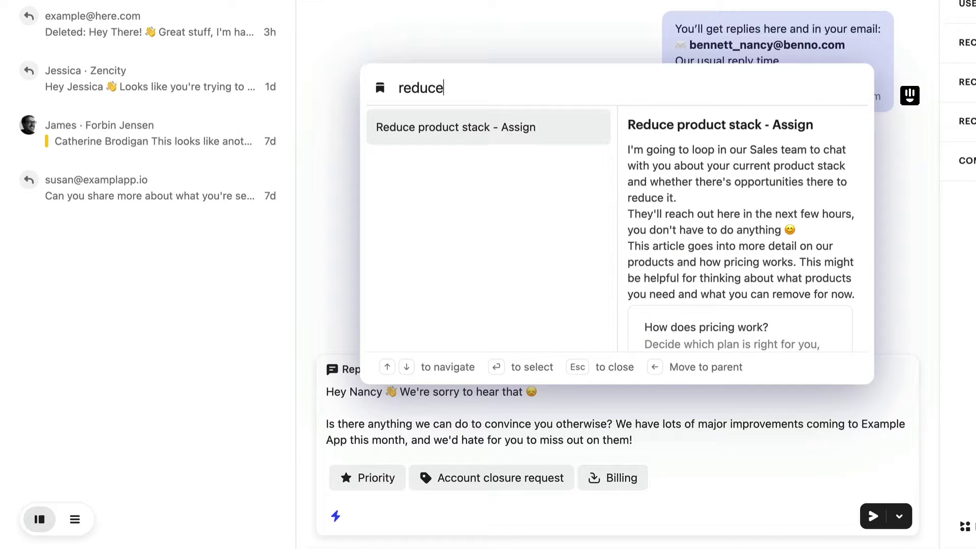
{"action": "left_click", "coordinate": [545, 128]}
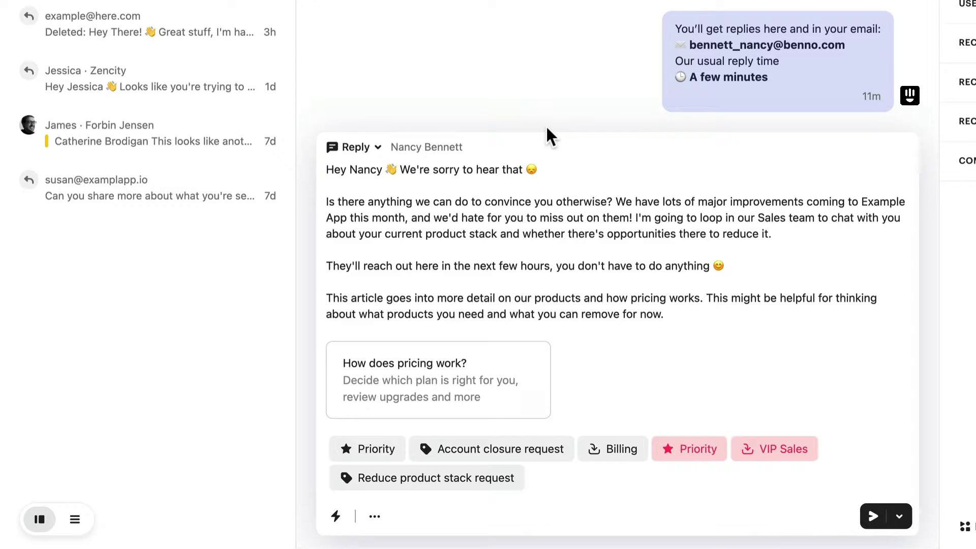
{"action": "mouse_move", "coordinate": [716, 453]}
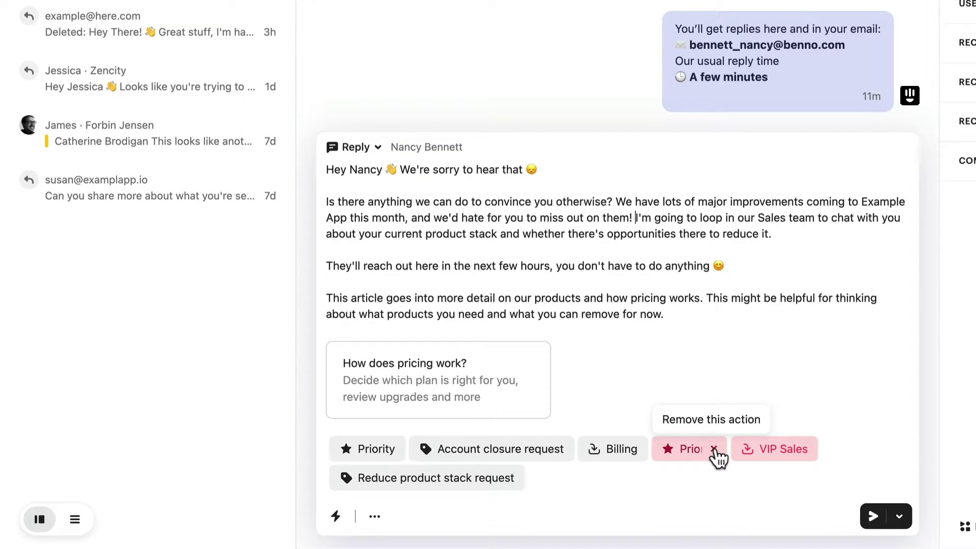
{"action": "left_click", "coordinate": [714, 452]}
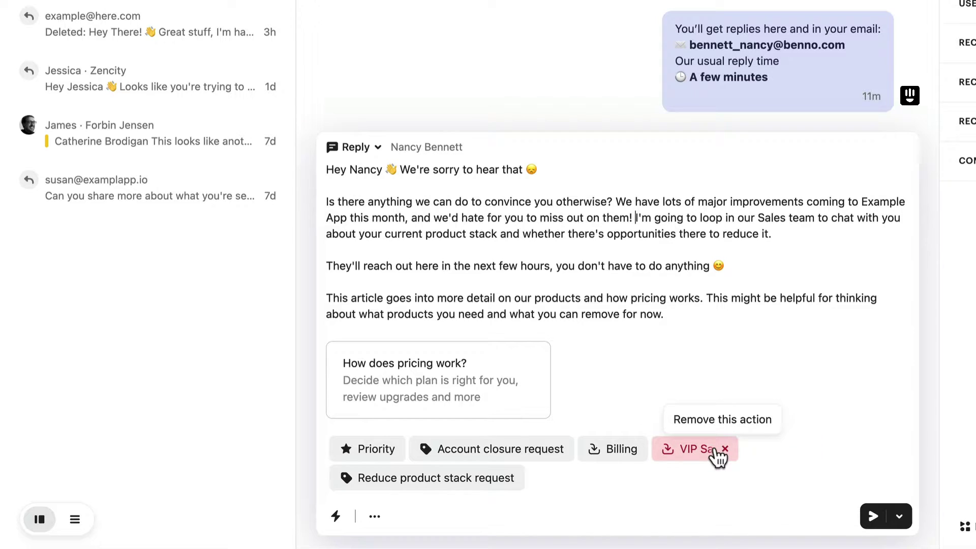
{"action": "left_click", "coordinate": [634, 449]}
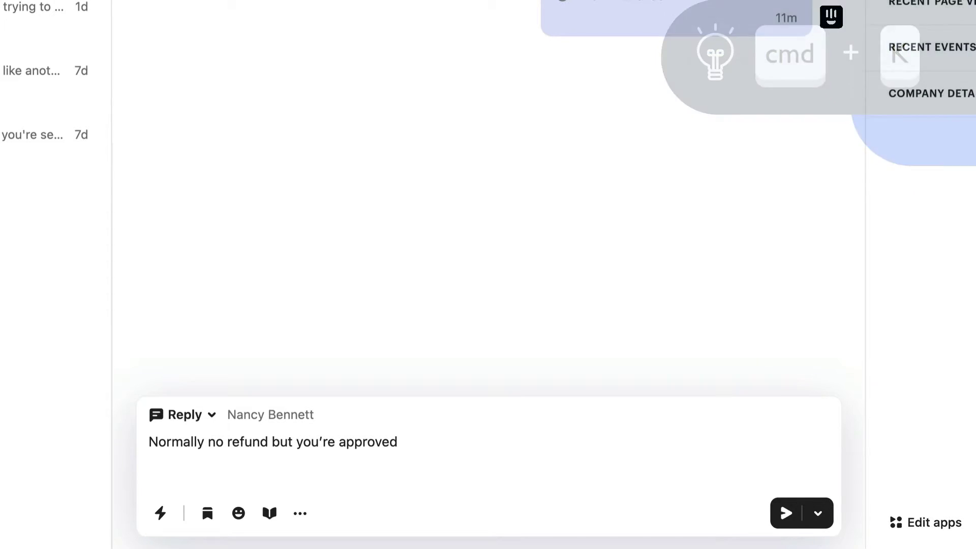
Step: Select the note 'Normally no refund but you're approved' for AI expansion
{"action": "left_click_drag", "start_coordinate": [400, 445], "coordinate": [148, 443]}
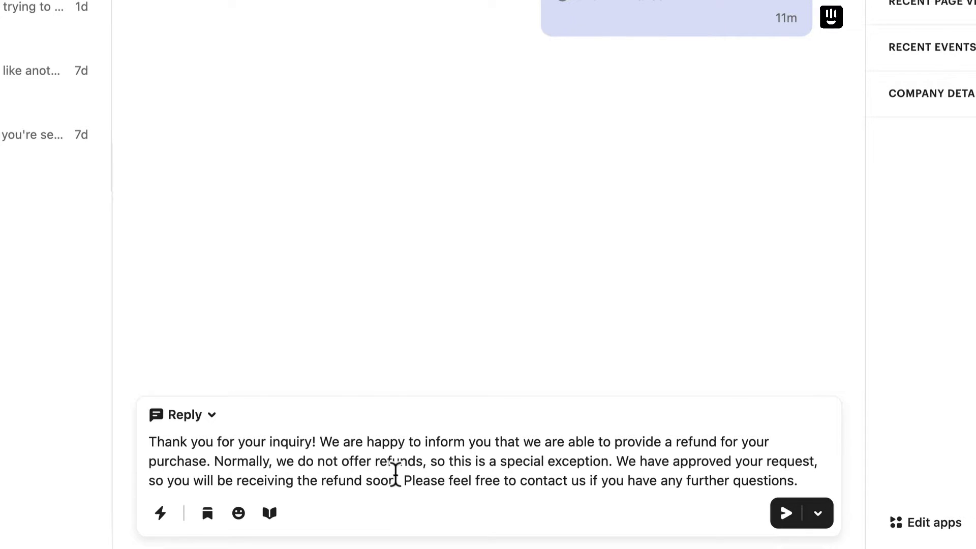
Step: Rephrase the reply's final sentence with AI and make the new closing friendlier
{"action": "left_click", "coordinate": [409, 481]}
{"action": "left_click_drag", "start_coordinate": [410, 482], "coordinate": [818, 506]}
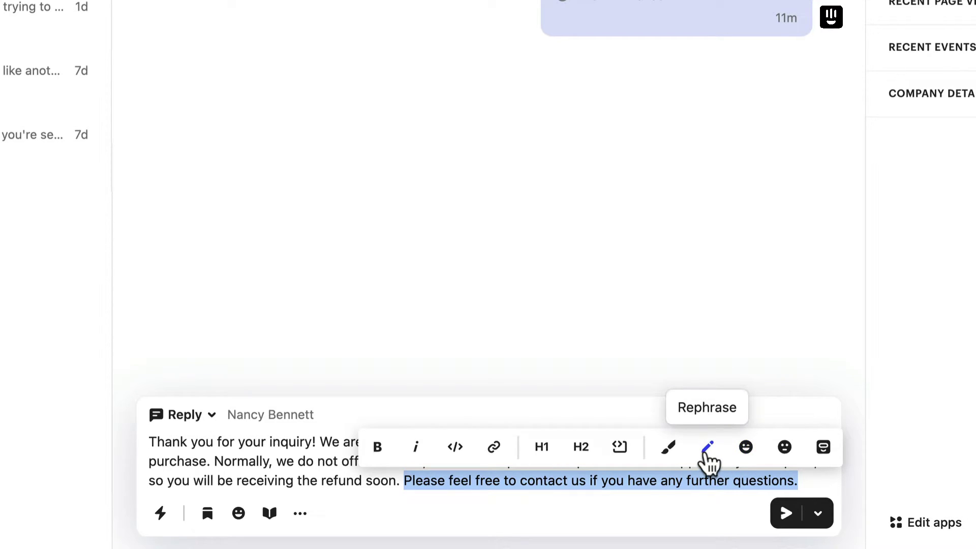
{"action": "left_click", "coordinate": [706, 452]}
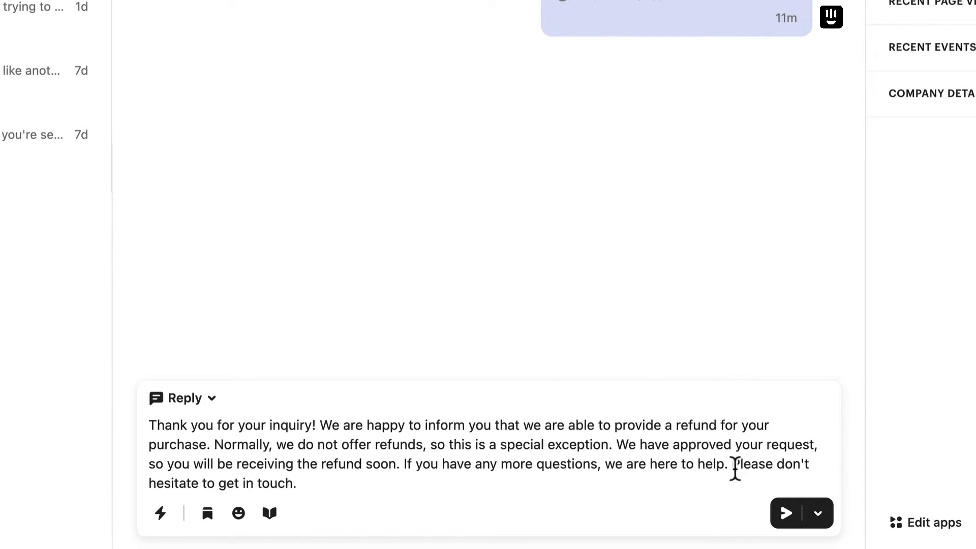
{"action": "left_click_drag", "start_coordinate": [732, 464], "coordinate": [709, 486]}
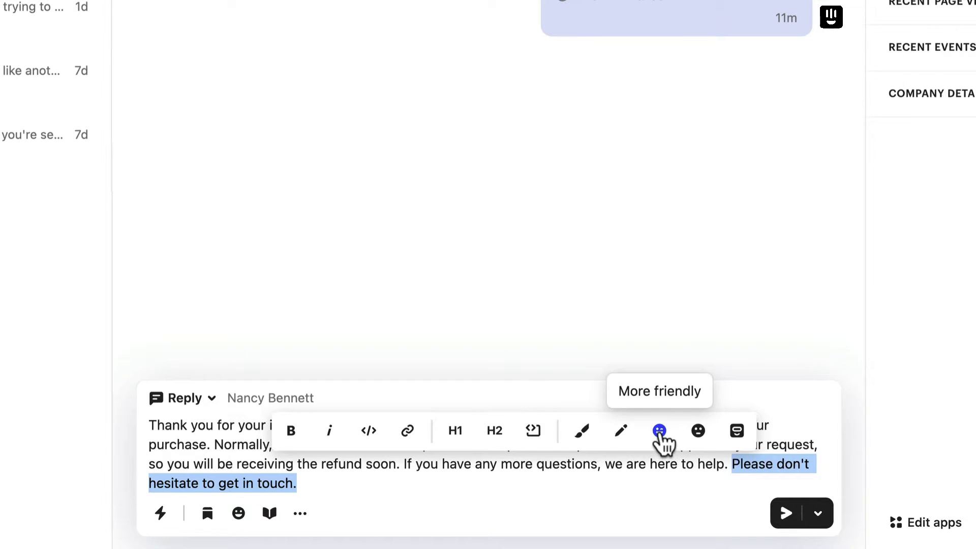
{"action": "left_click", "coordinate": [659, 431]}
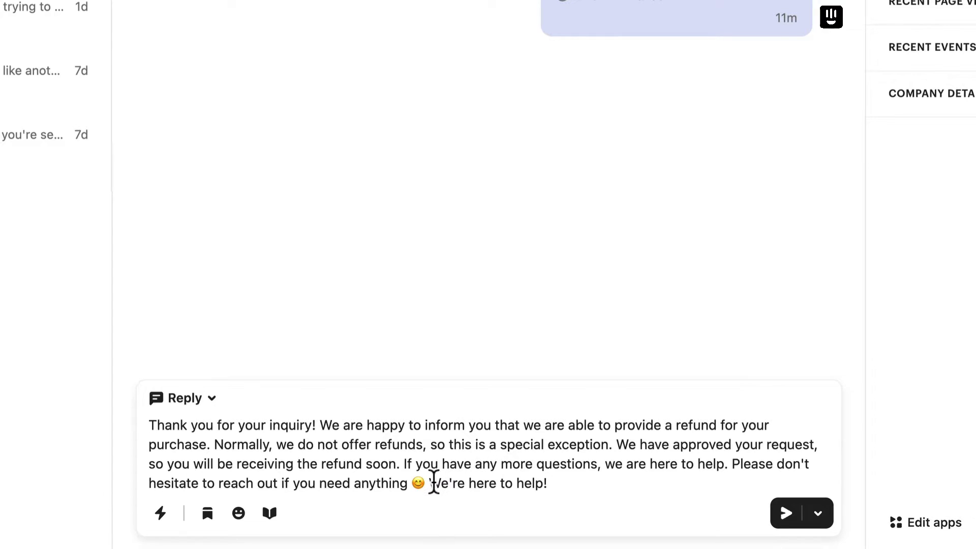
Step: Make 'We're here to help!' more formal, giving 'We are here to assist you!'
{"action": "left_click", "coordinate": [433, 482]}
{"action": "left_click_drag", "start_coordinate": [436, 483], "coordinate": [546, 483]}
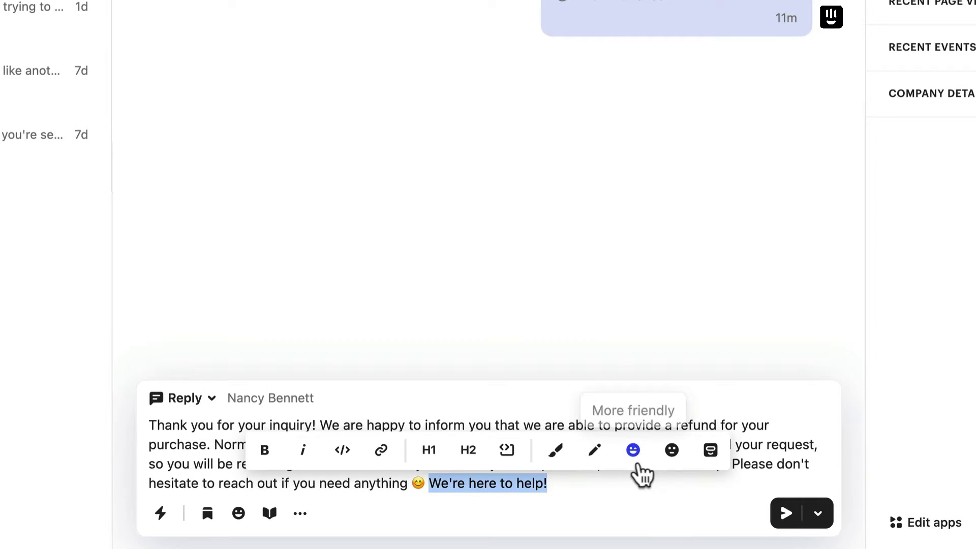
{"action": "left_click", "coordinate": [669, 451]}
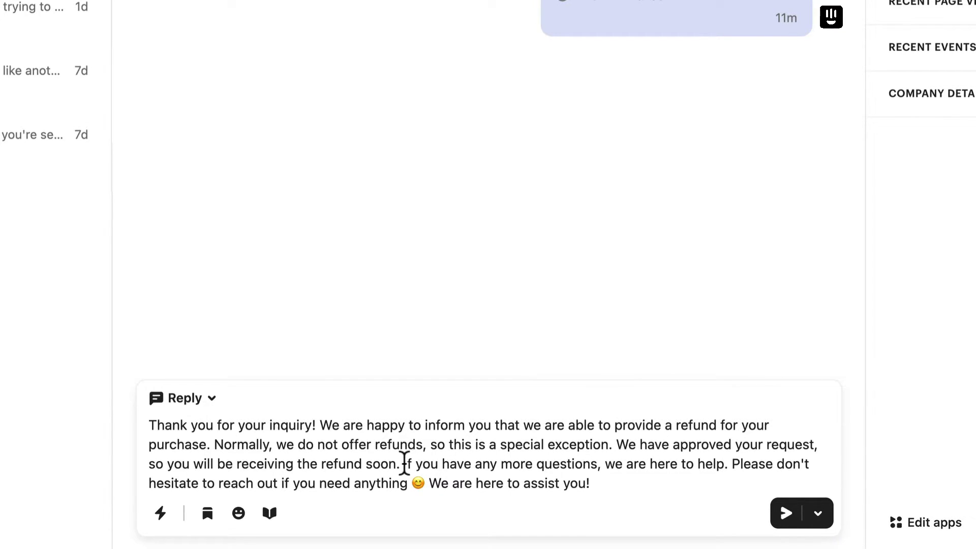
{"action": "left_click_drag", "start_coordinate": [404, 463], "coordinate": [596, 465]}
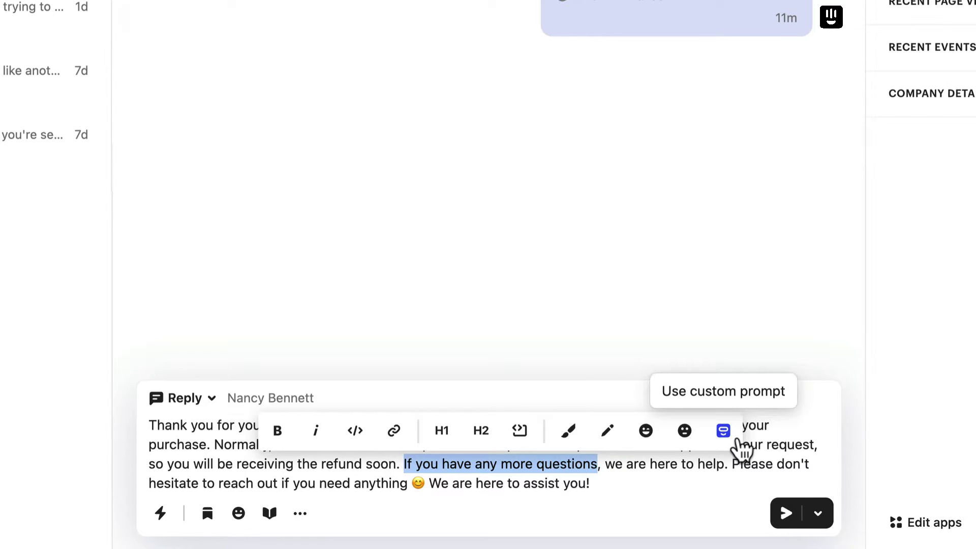
{"action": "left_click", "coordinate": [631, 483]}
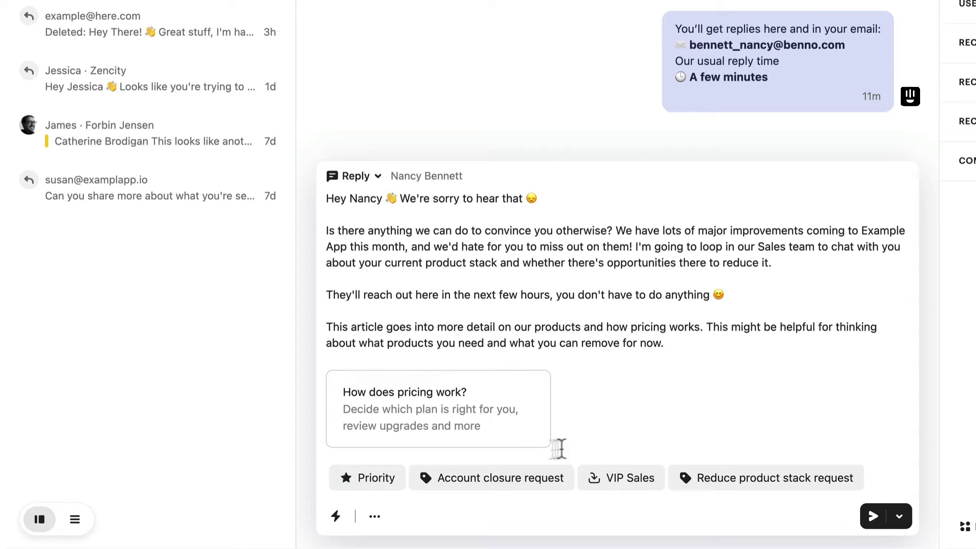
Step: Open and close the action search palette with Cmd+K
{"action": "left_click", "coordinate": [334, 518]}
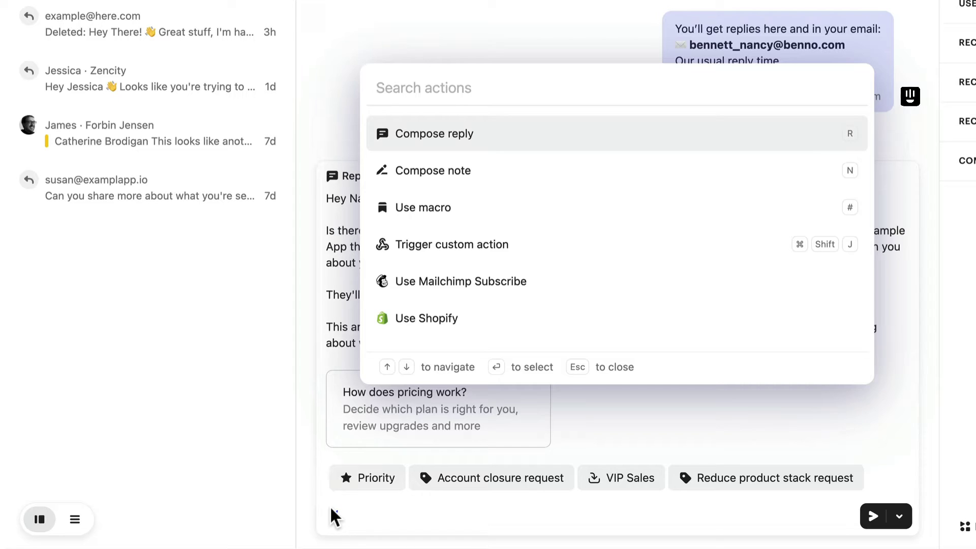
{"action": "key", "text": "Escape"}
{"action": "key", "text": "super+k"}
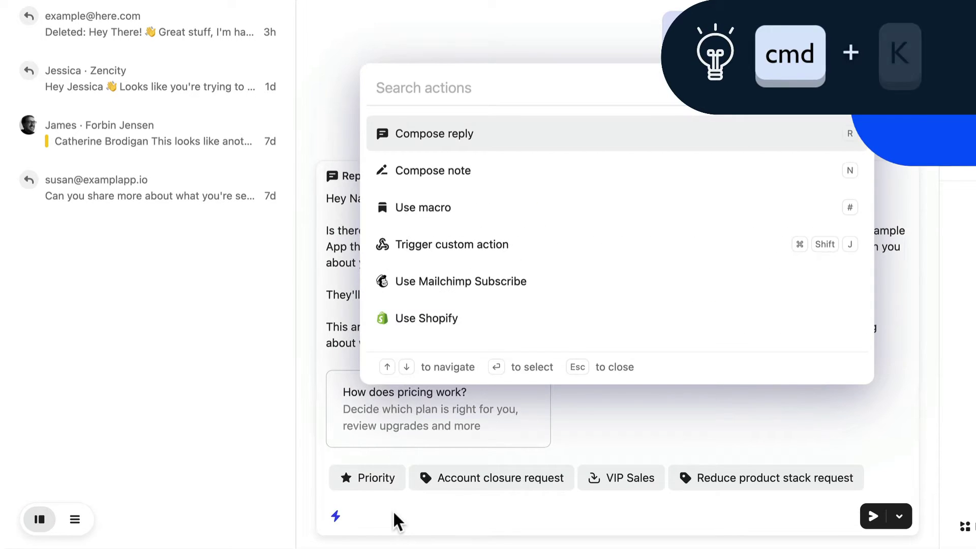
{"action": "key", "text": "Escape"}
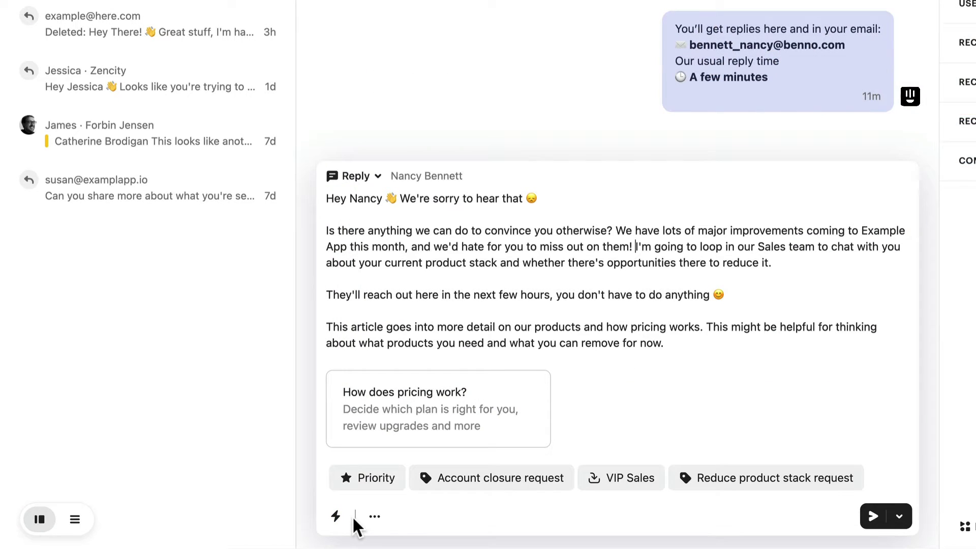
Step: Pin Macros, Emojis and Articles as composer shortcuts, and add a 🙏 emoji after 'now.'
{"action": "left_click", "coordinate": [375, 518]}
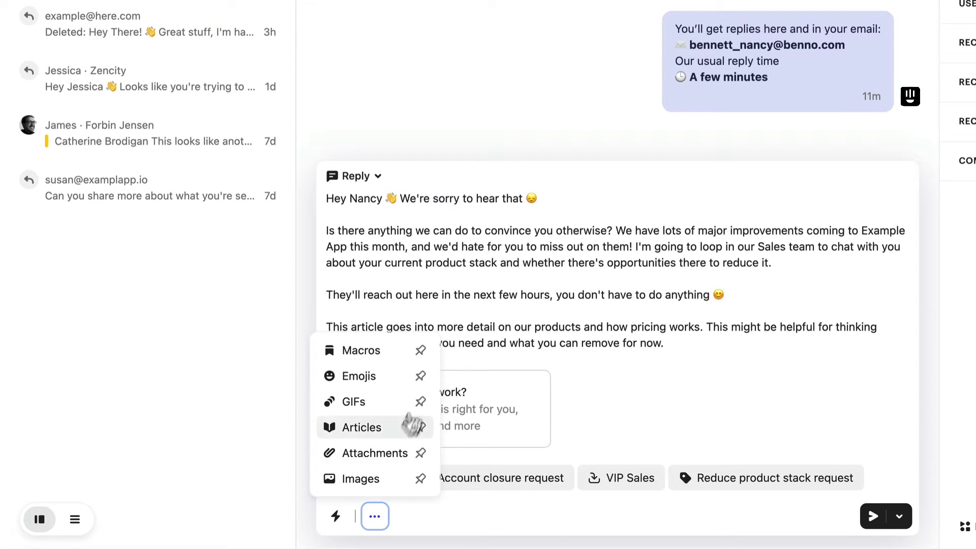
{"action": "left_click", "coordinate": [420, 351]}
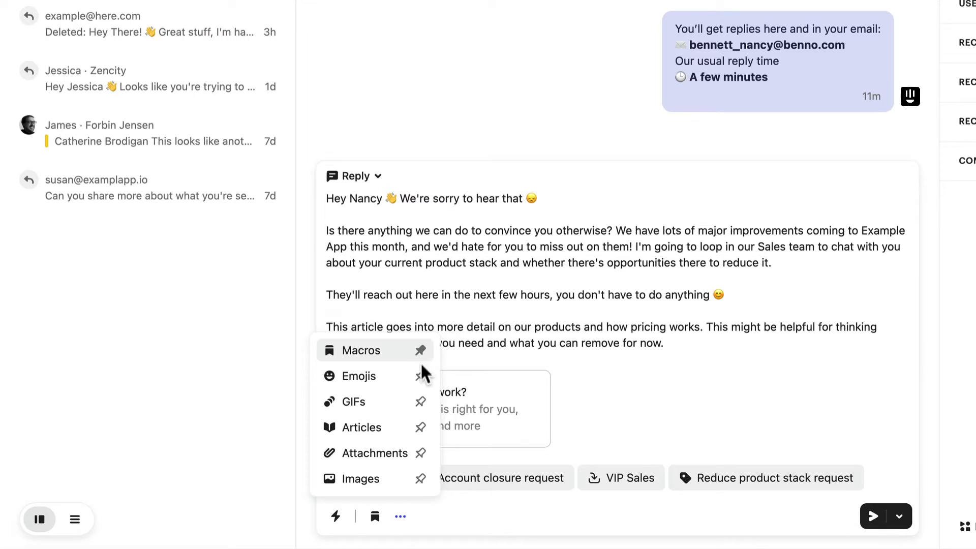
{"action": "left_click", "coordinate": [420, 377]}
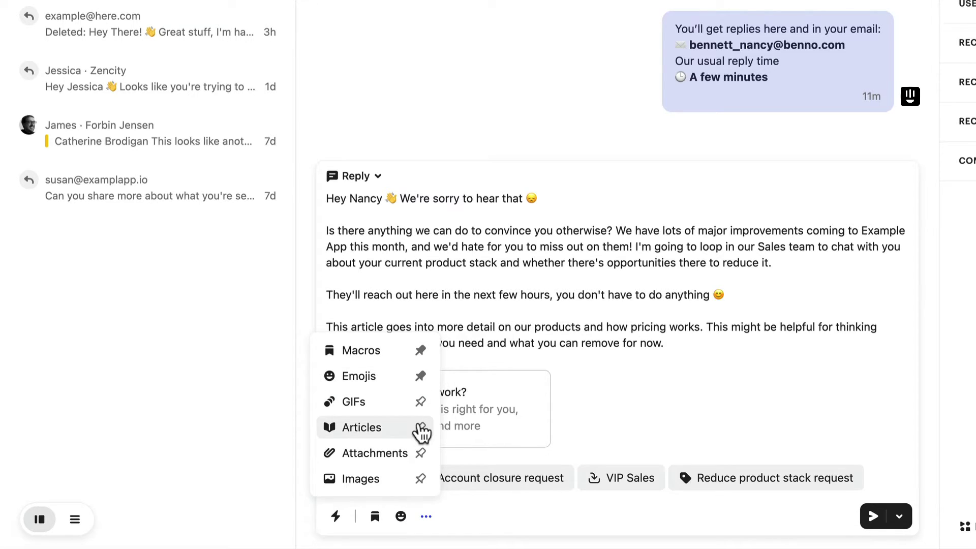
{"action": "left_click", "coordinate": [420, 427]}
{"action": "left_click", "coordinate": [689, 346]}
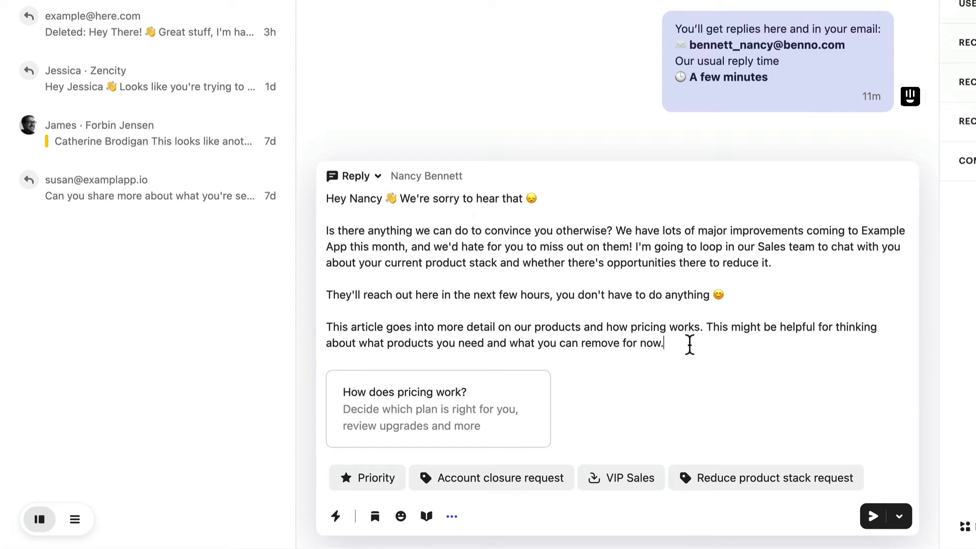
{"action": "type", "text": ":pray"}
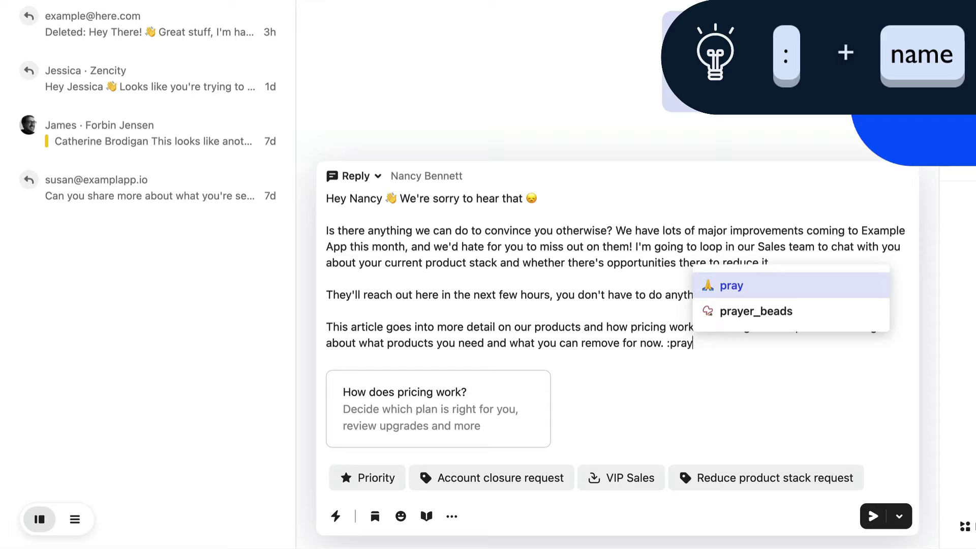
{"action": "key", "text": "Return"}
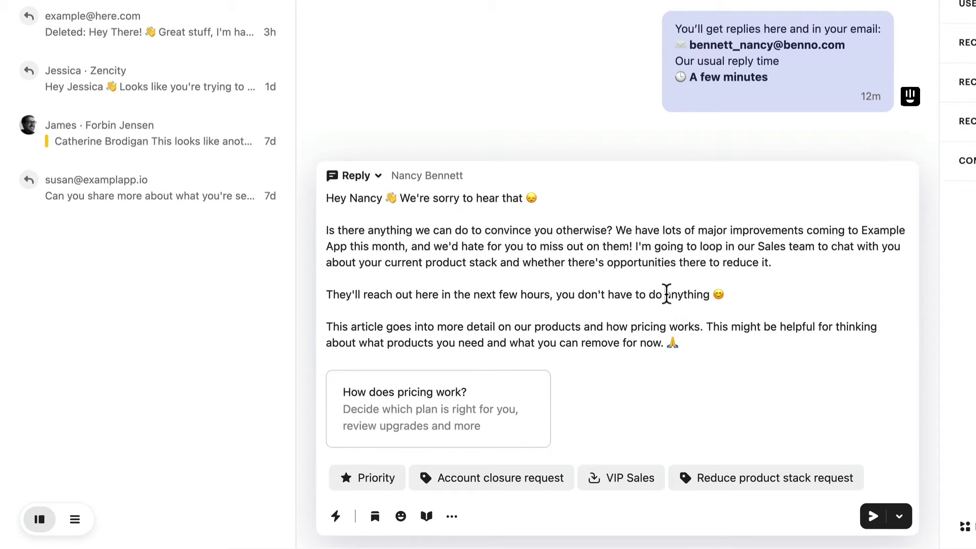
{"action": "left_click_drag", "start_coordinate": [665, 294], "coordinate": [709, 295]}
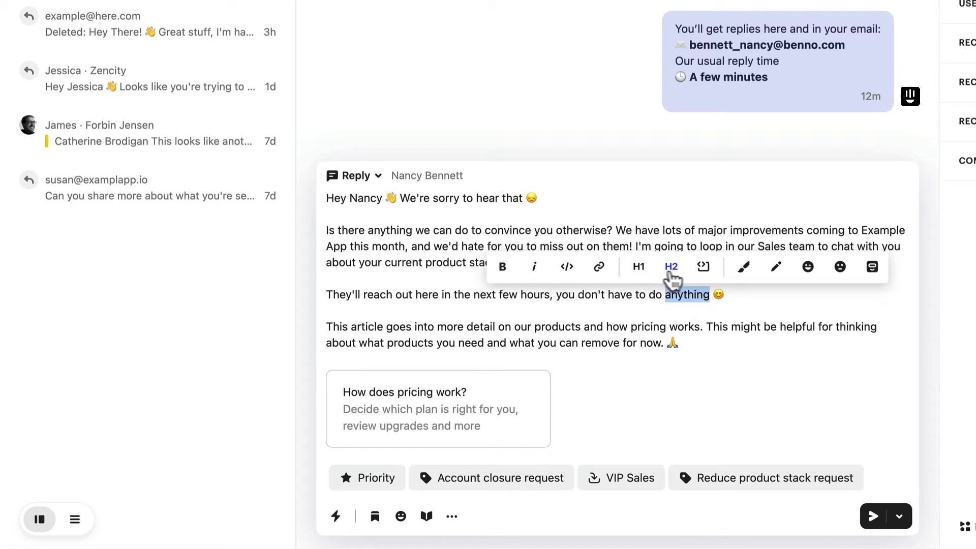
{"action": "left_click", "coordinate": [733, 290]}
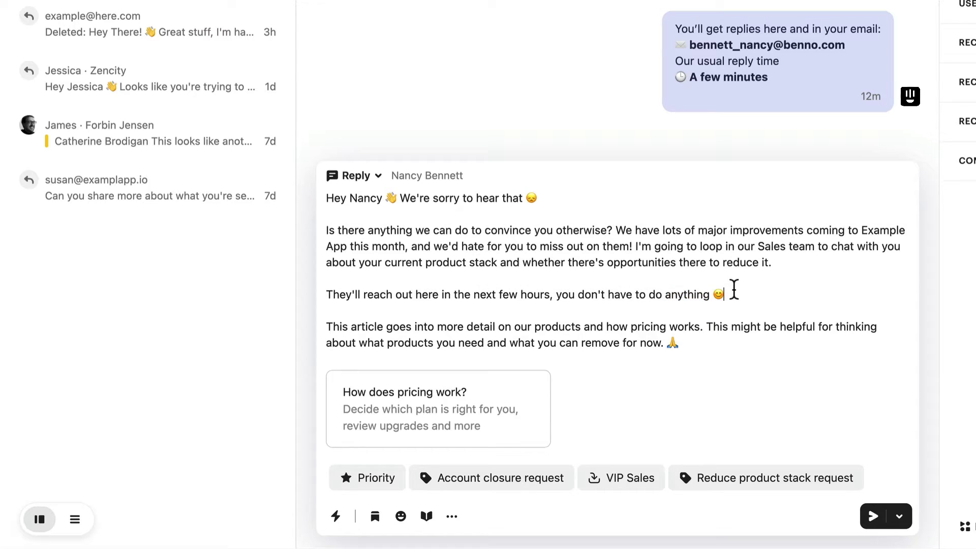
{"action": "left_click_drag", "start_coordinate": [665, 294], "coordinate": [712, 295]}
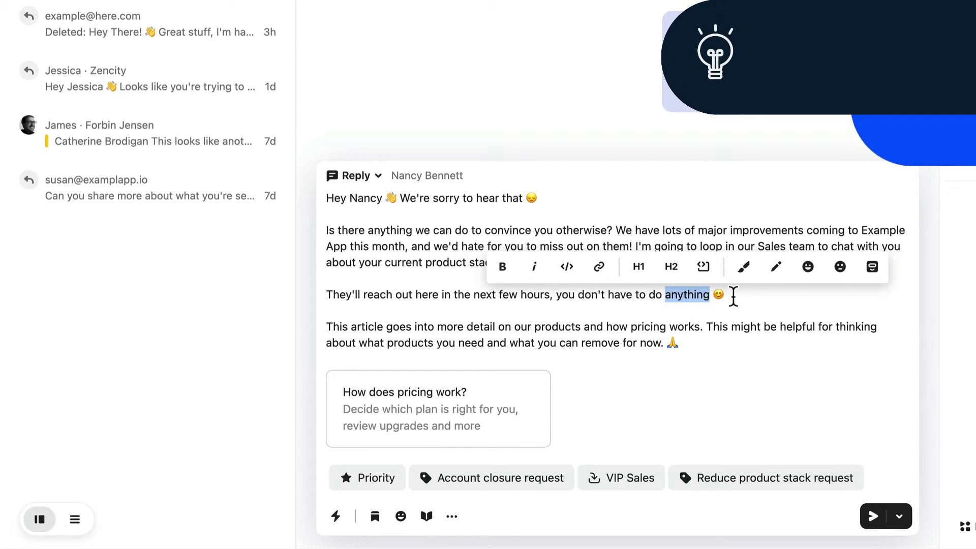
{"action": "key", "text": "super+b"}
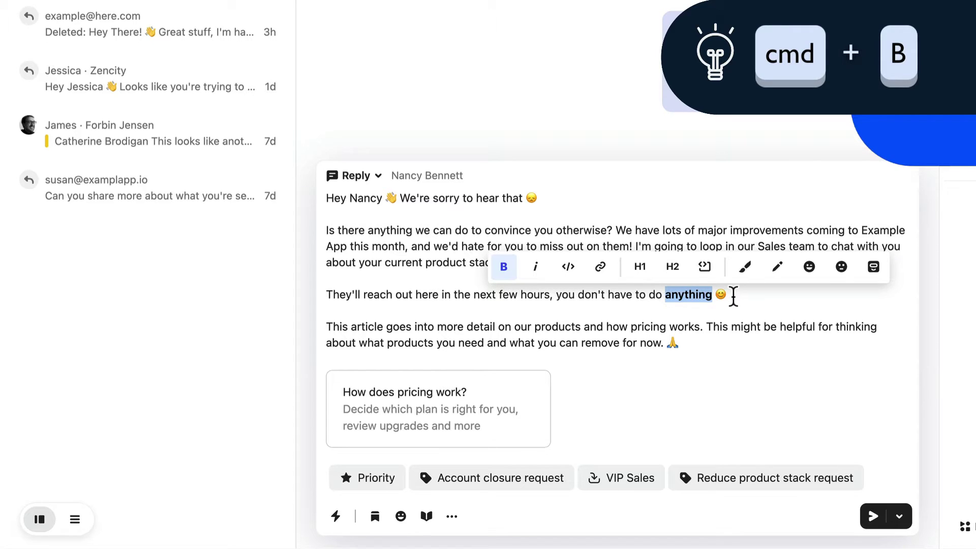
{"action": "key", "text": "super+i"}
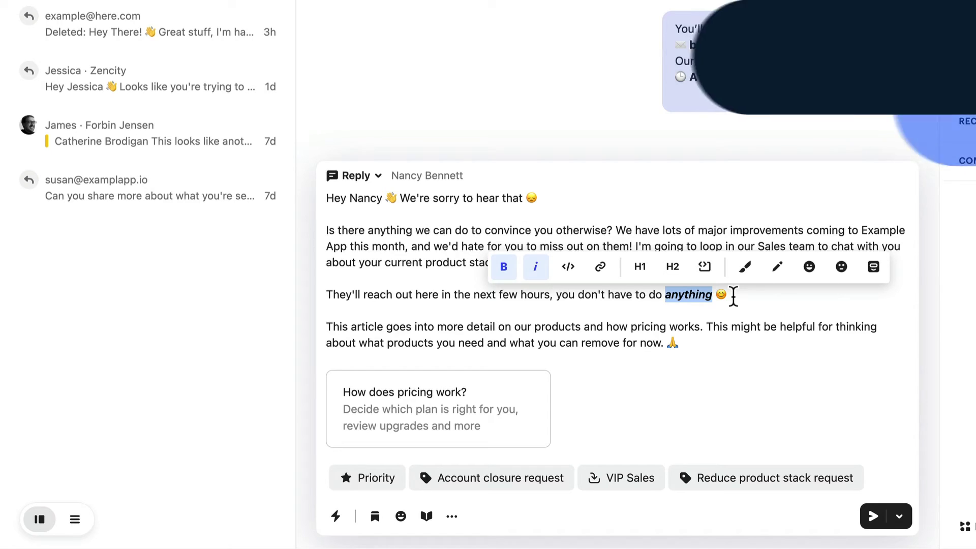
{"action": "key", "text": "super+z"}
{"action": "key", "text": "super+z"}
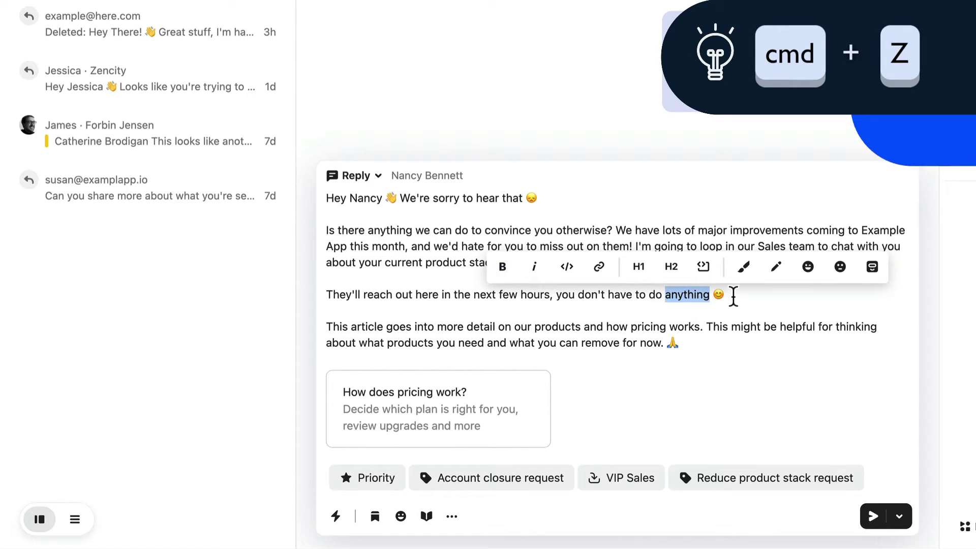
{"action": "left_click", "coordinate": [714, 345]}
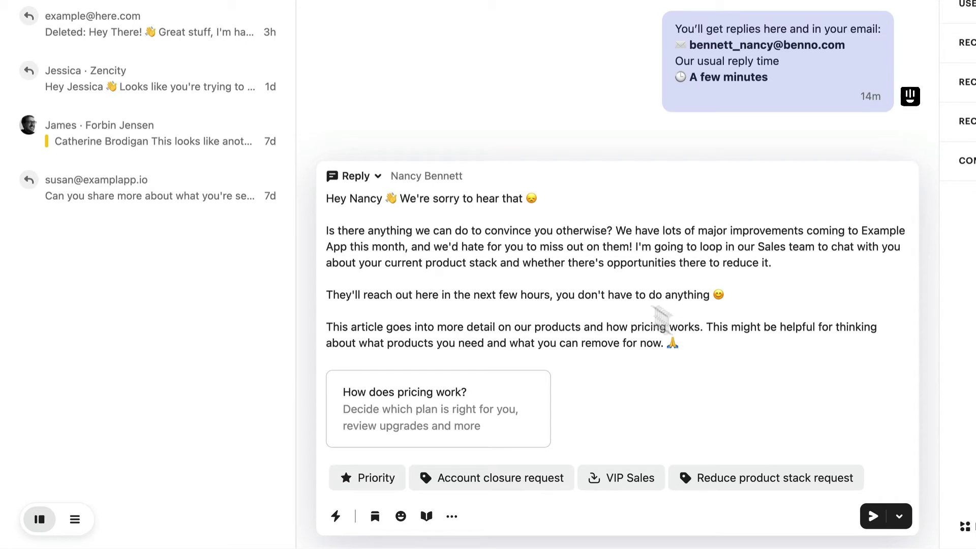
{"action": "left_click", "coordinate": [451, 175]}
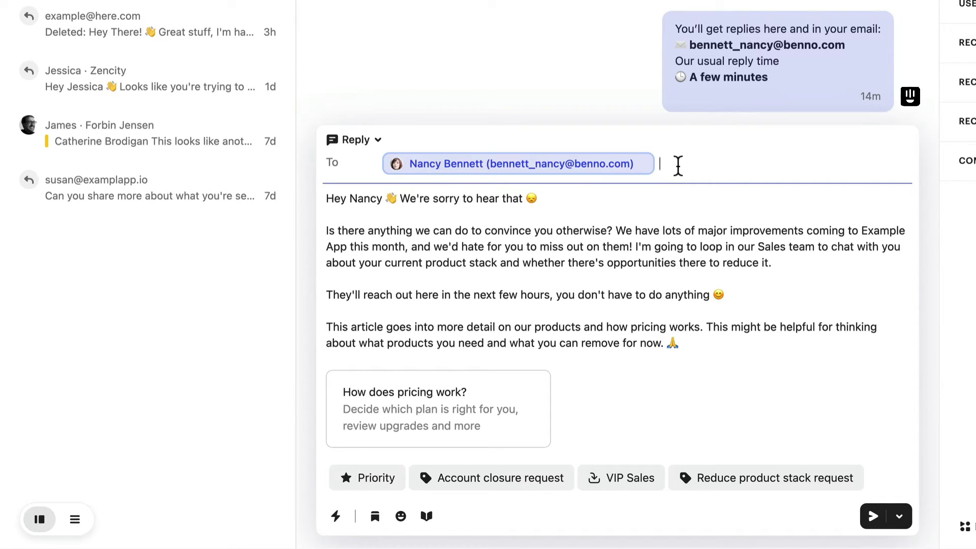
{"action": "key", "text": "ctrl+v"}
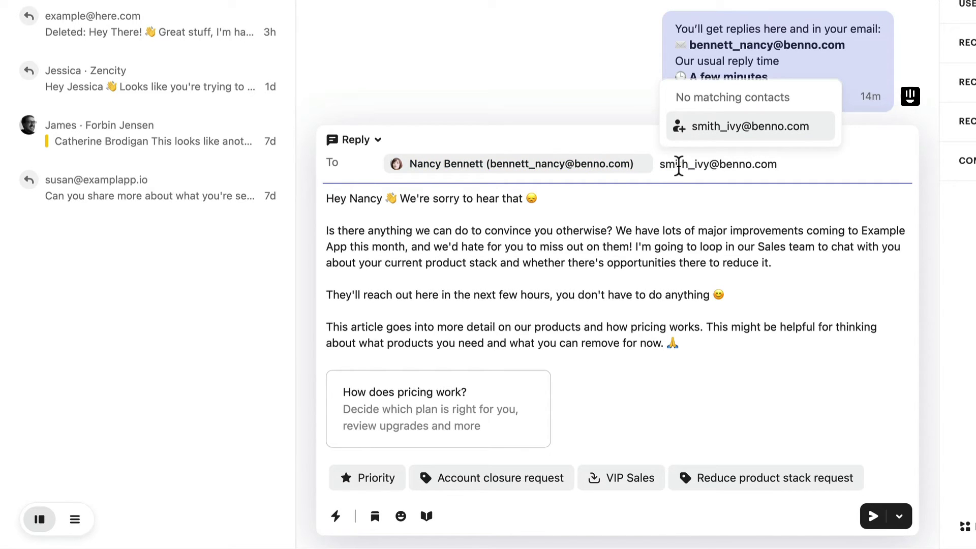
{"action": "left_click", "coordinate": [715, 127]}
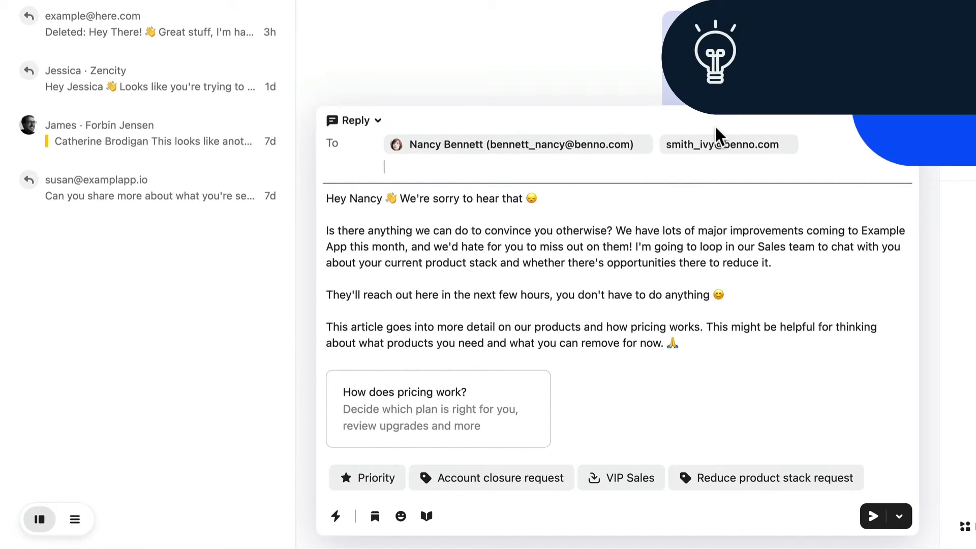
{"action": "key", "text": "super+k"}
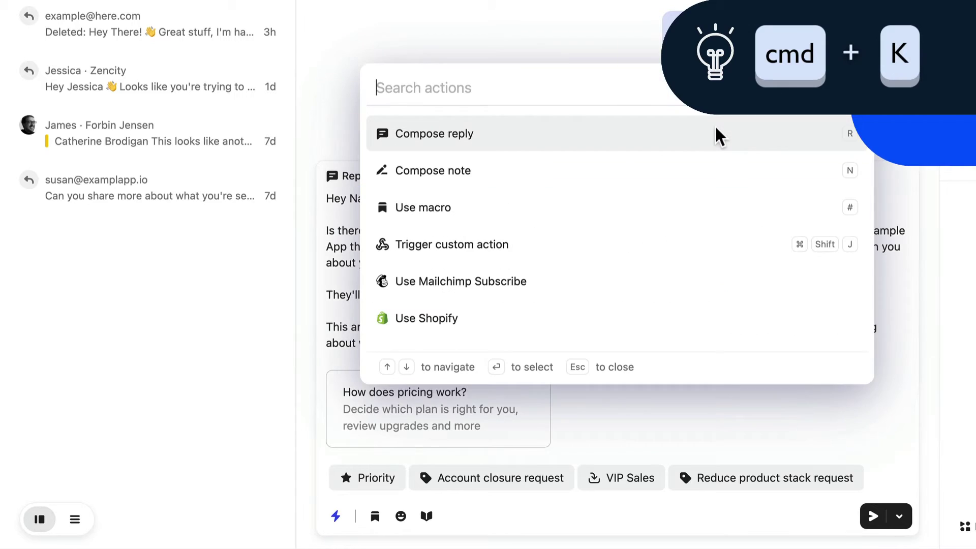
{"action": "type", "text": "manage pa"}
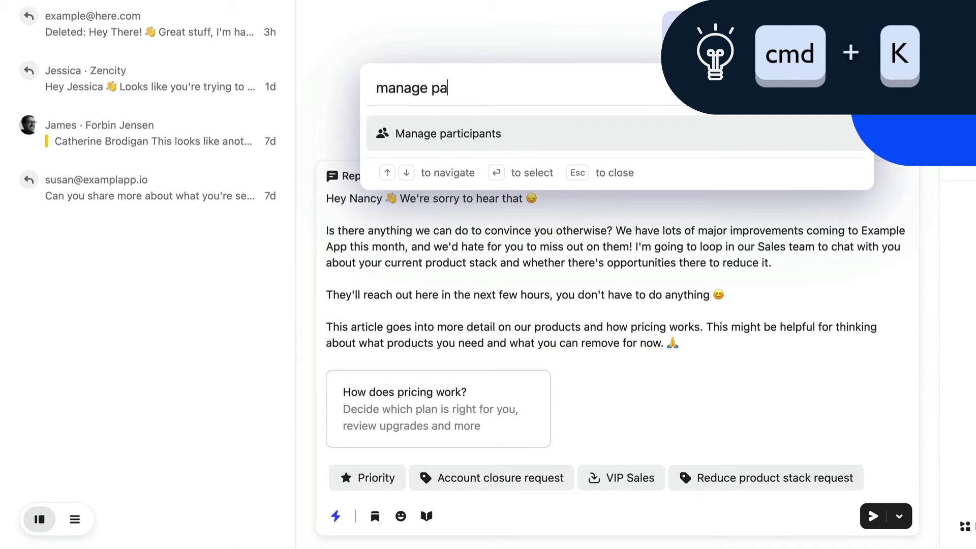
{"action": "type", "text": "rticipants"}
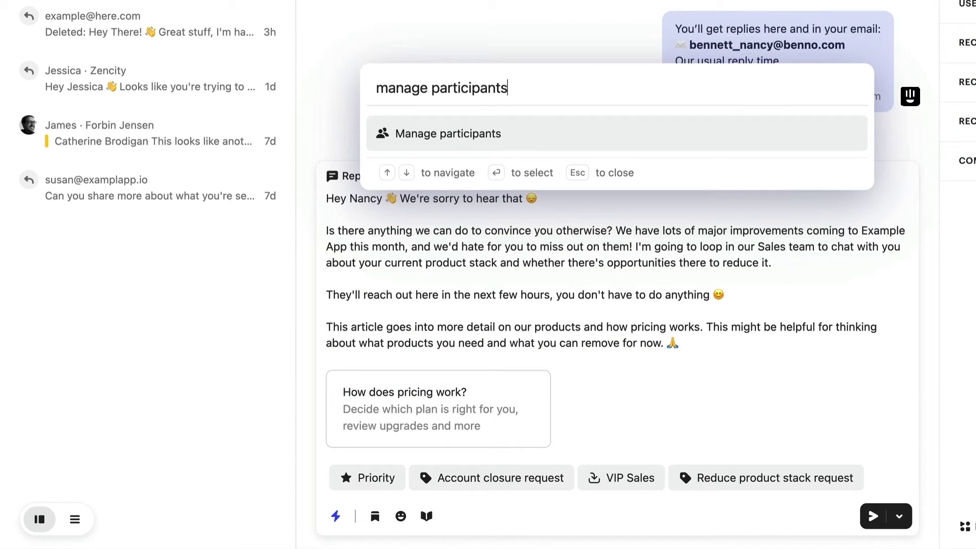
{"action": "left_click", "coordinate": [542, 133]}
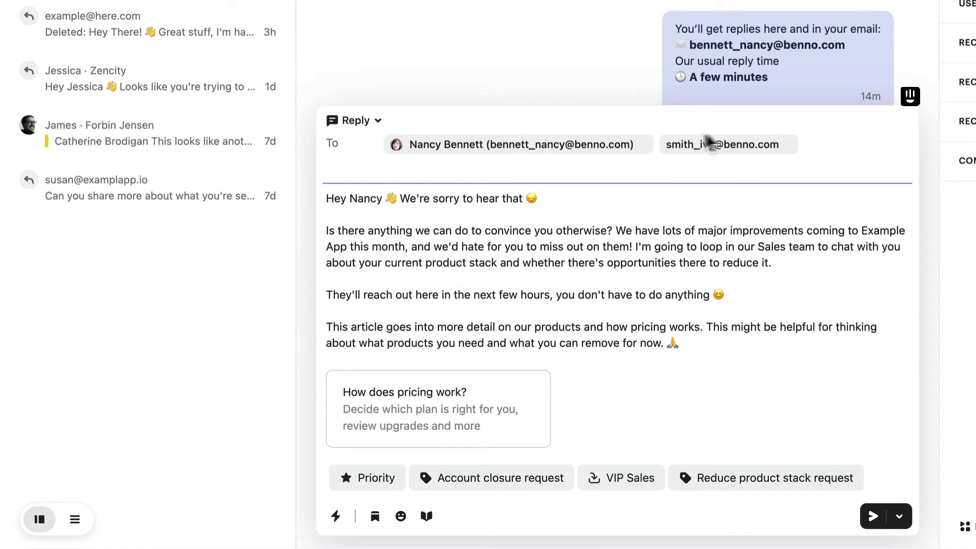
{"action": "left_click", "coordinate": [787, 145]}
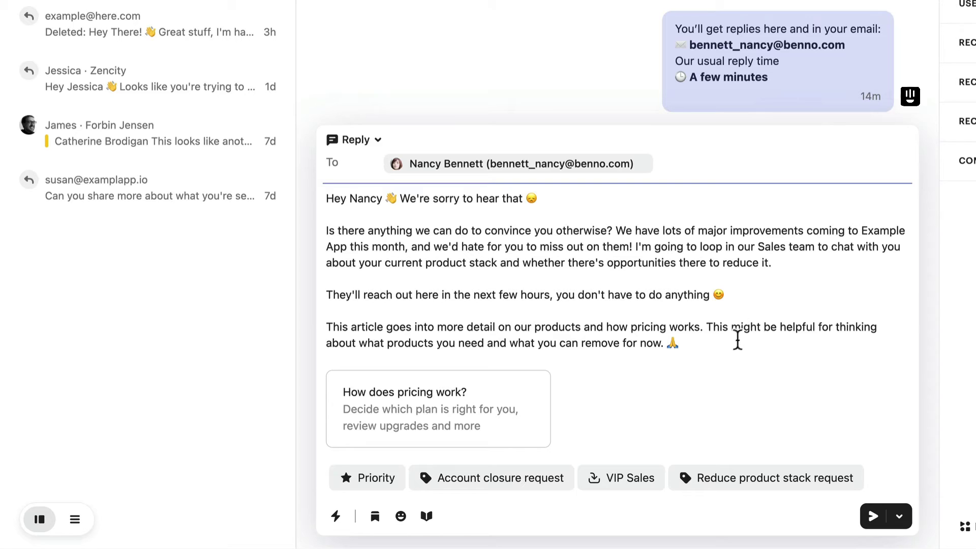
{"action": "left_click", "coordinate": [737, 339]}
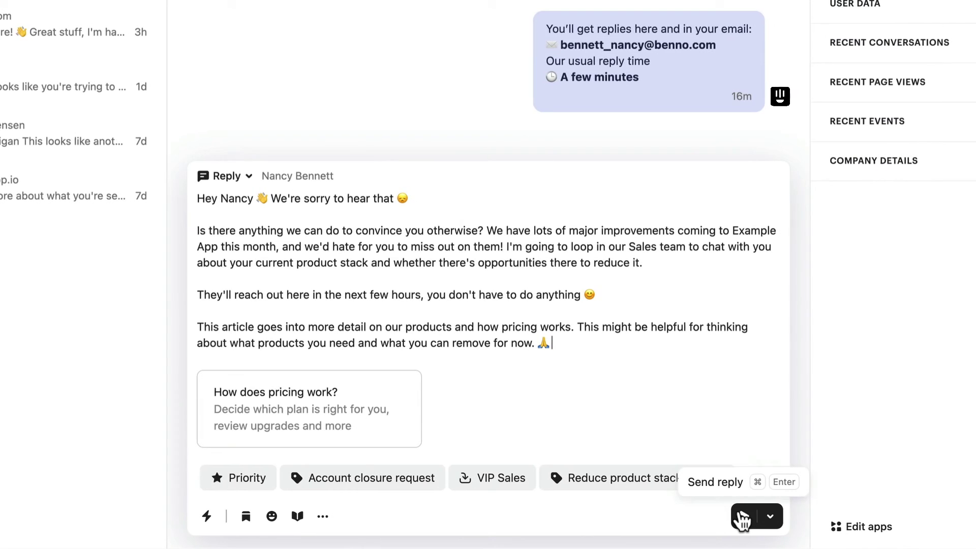
Step: Review the send and Snooze options, then send the reply with Cmd+Enter
{"action": "left_click", "coordinate": [771, 516]}
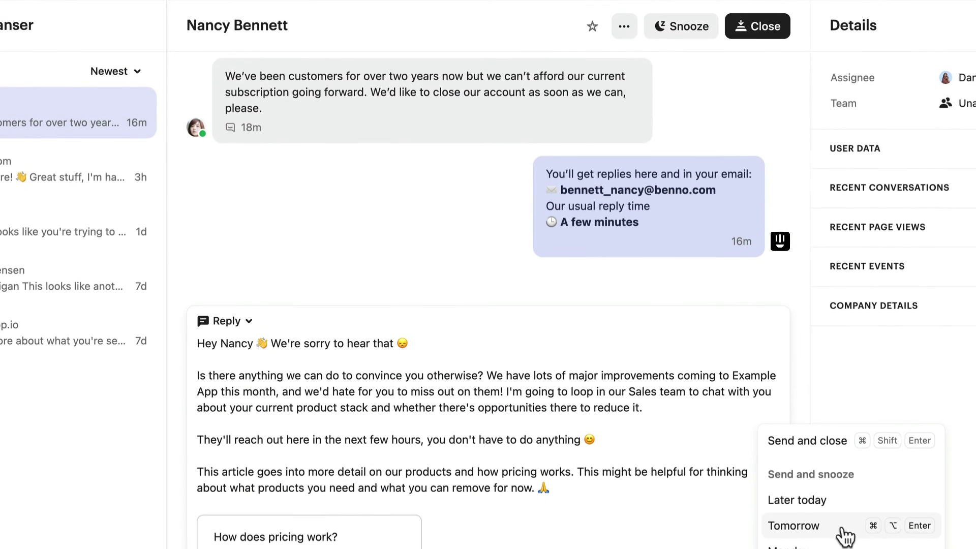
{"action": "left_click", "coordinate": [685, 26]}
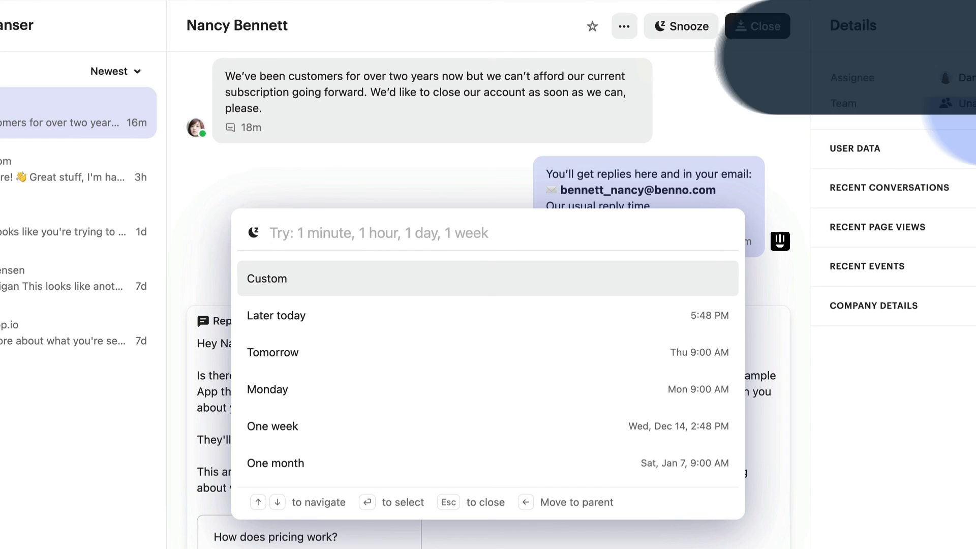
{"action": "key", "text": "Escape"}
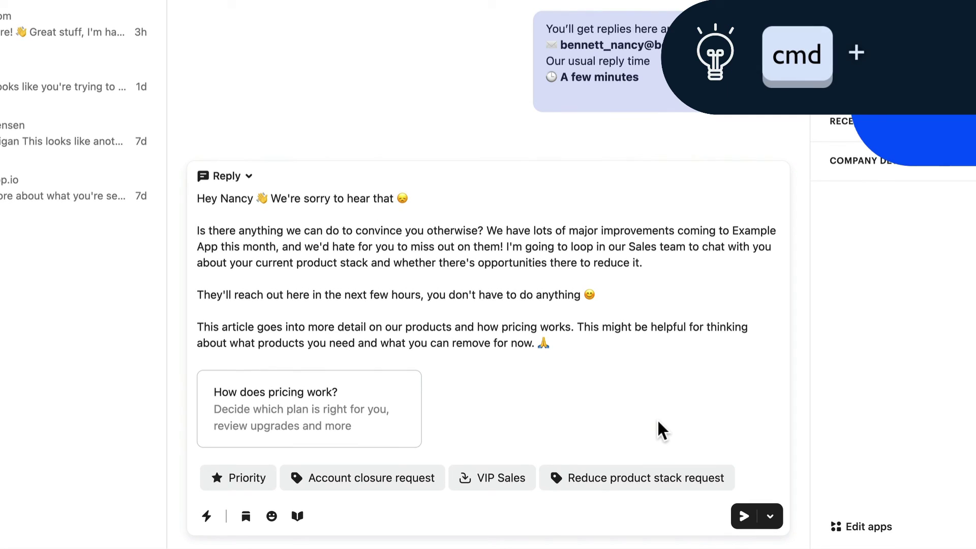
{"action": "left_click", "coordinate": [743, 516]}
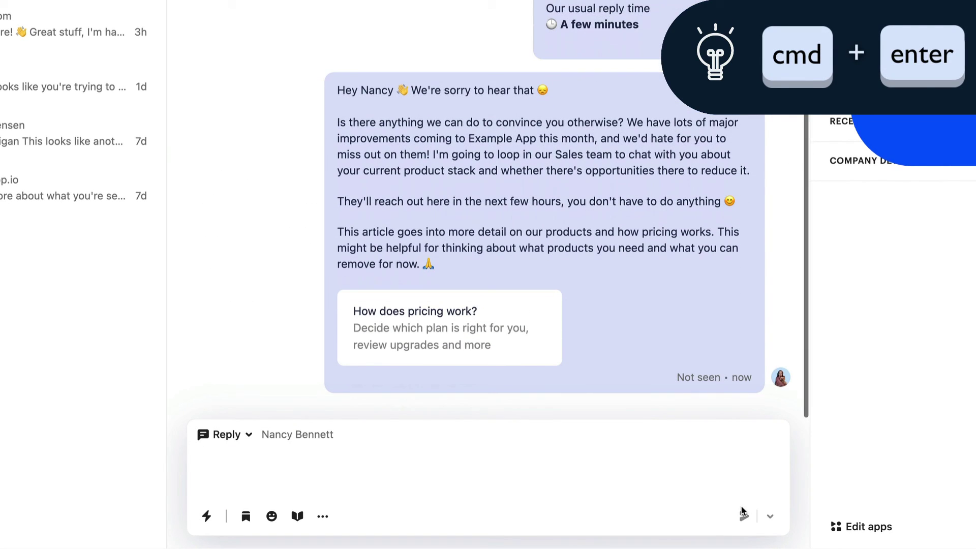